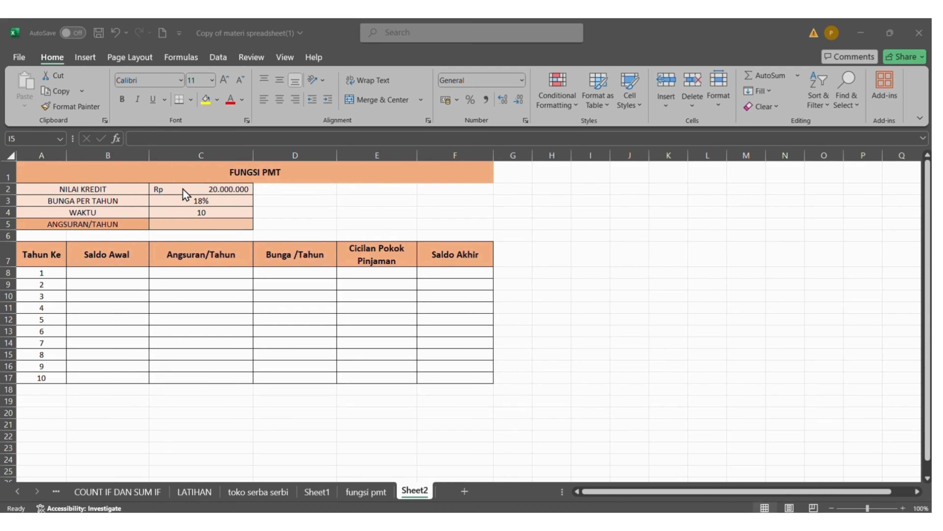
Step: Label the credit value, annual interest and term rows as PV, RATE and NPER in cells D2 to D4
click(272, 188)
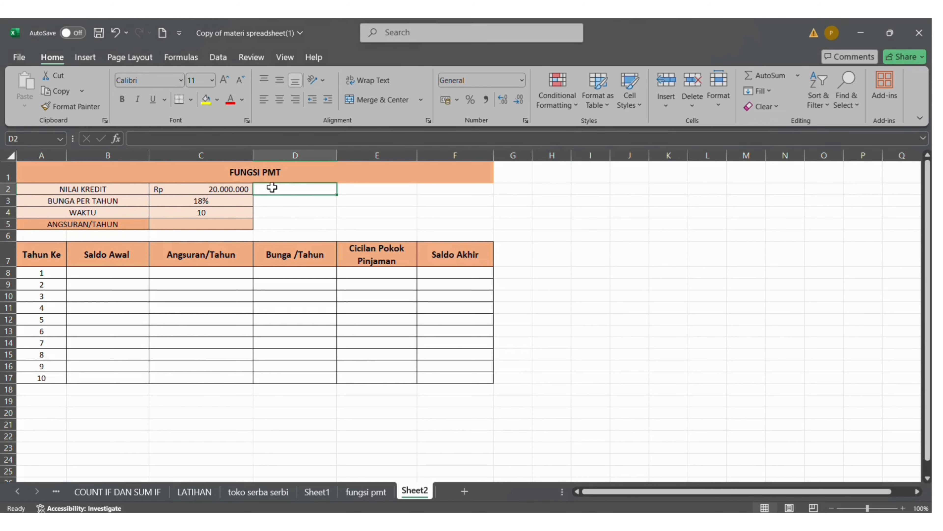
text(PV)
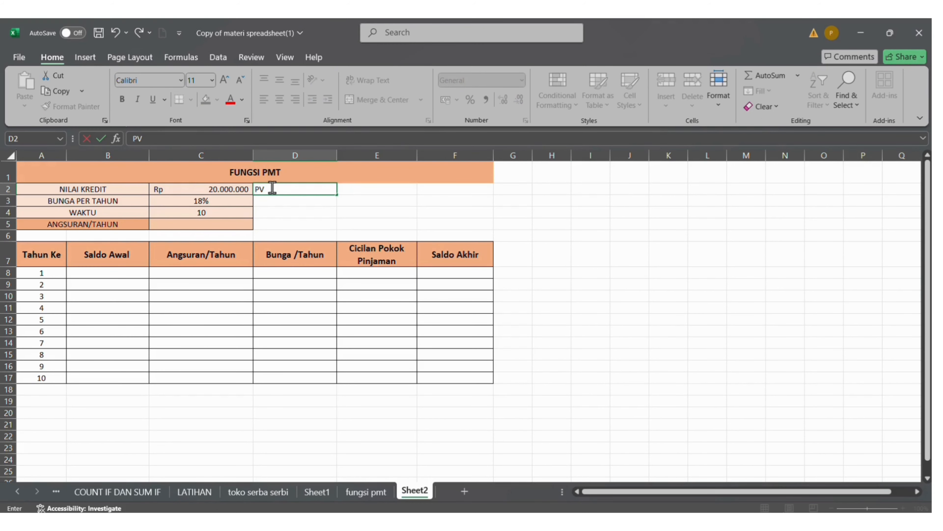
key(Up)
key(Down)
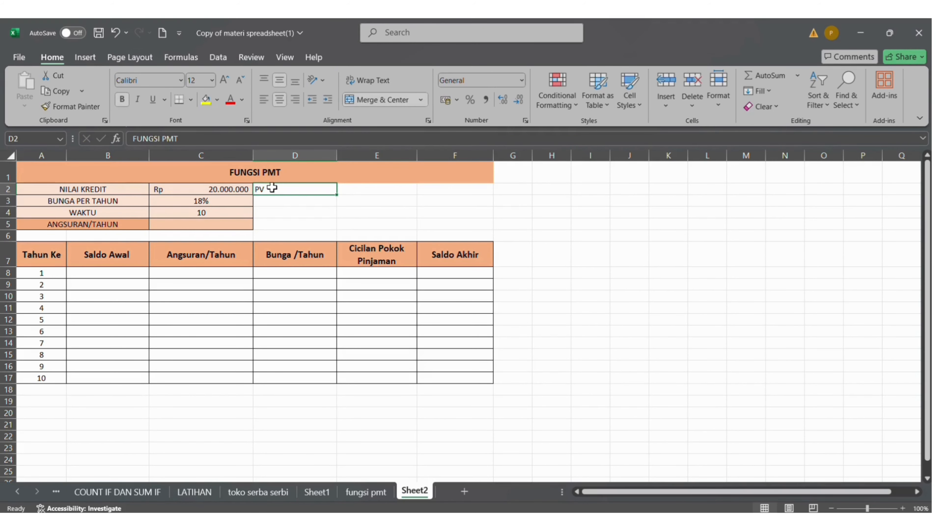
key(Down)
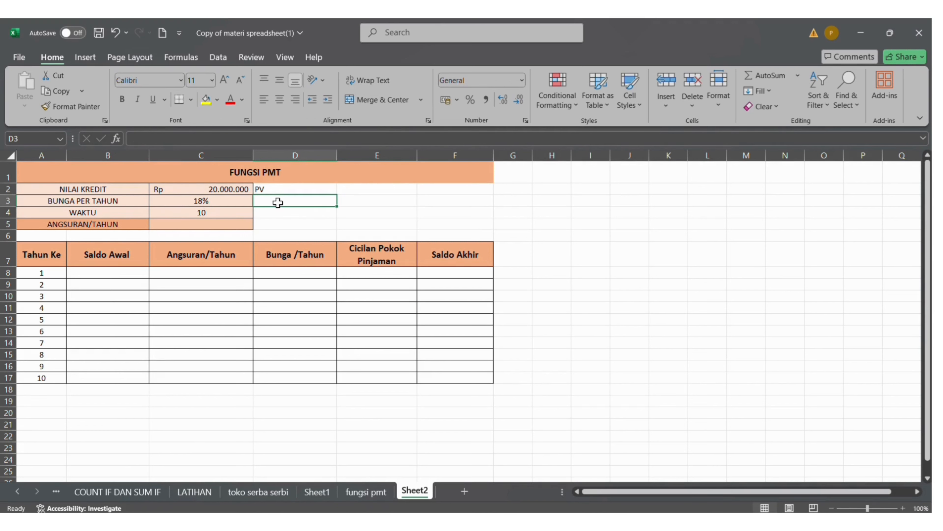
text(RATE)
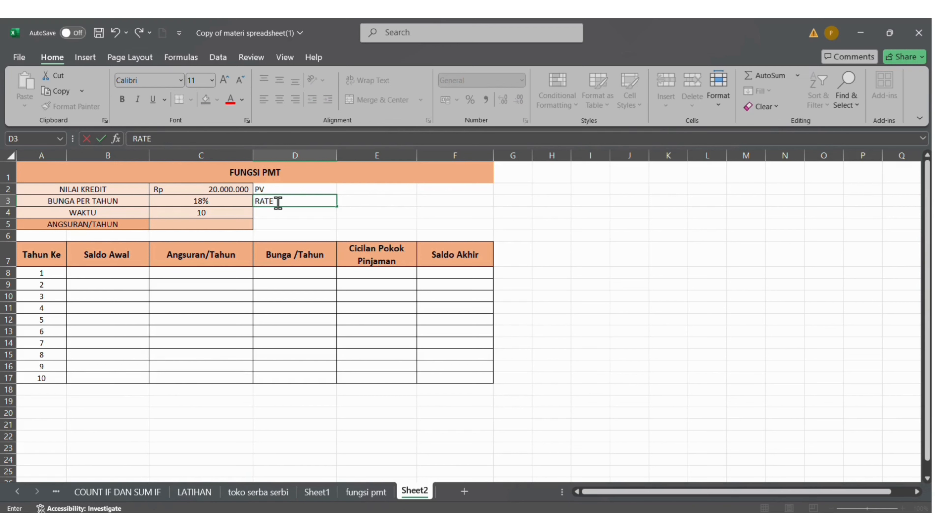
key(Return)
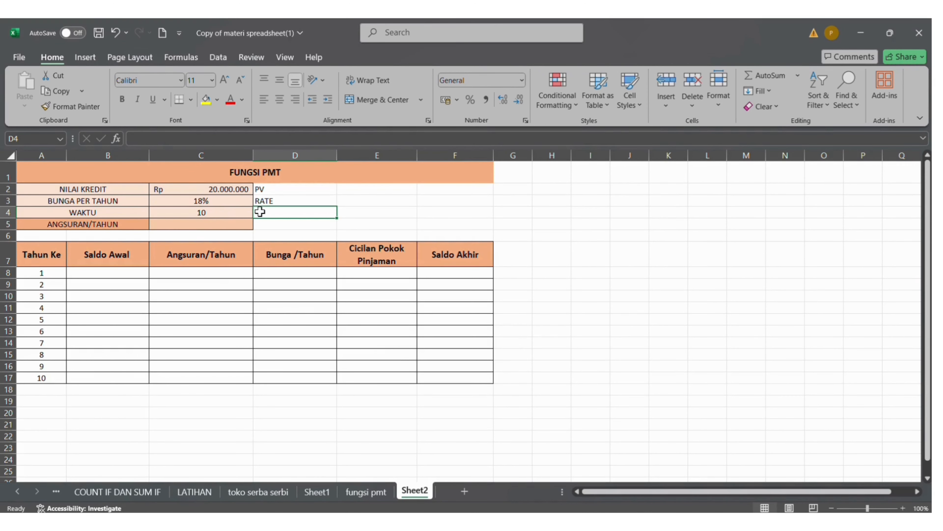
text(N)
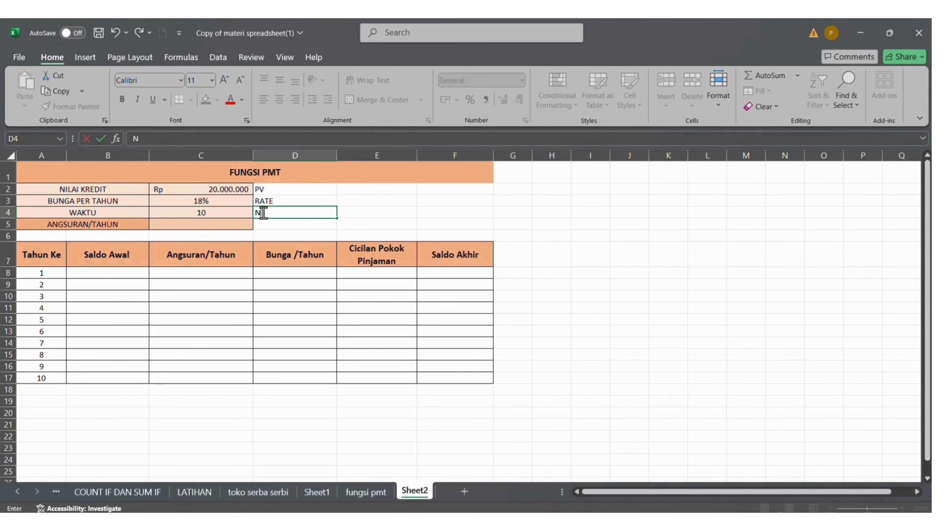
text(PER)
key(Return)
Step: Calculate the yearly instalment in C5 with =PMT(C3;C4;C2)
key(Left)
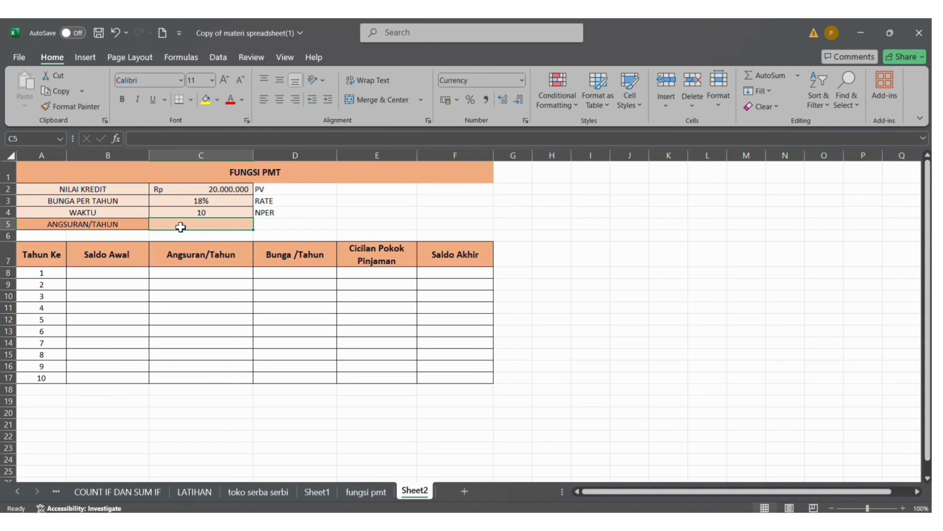
text(=)
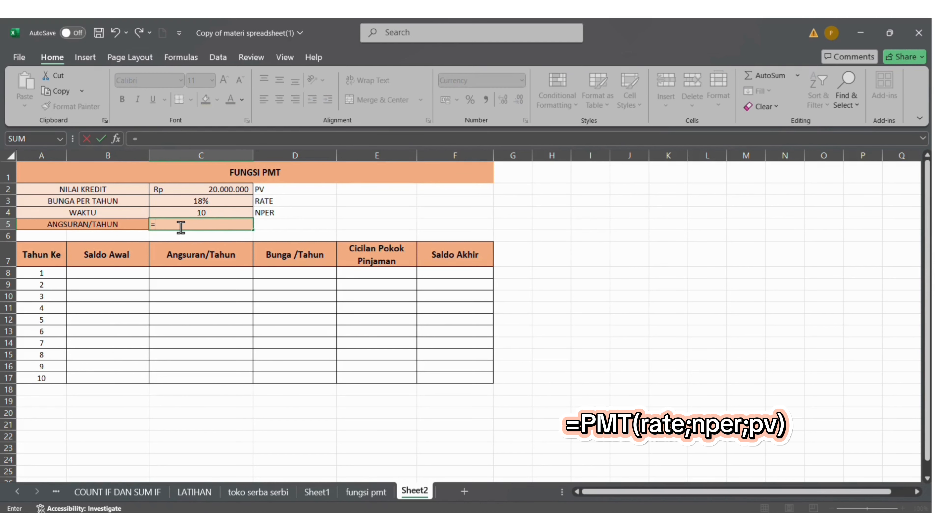
text(PMT)
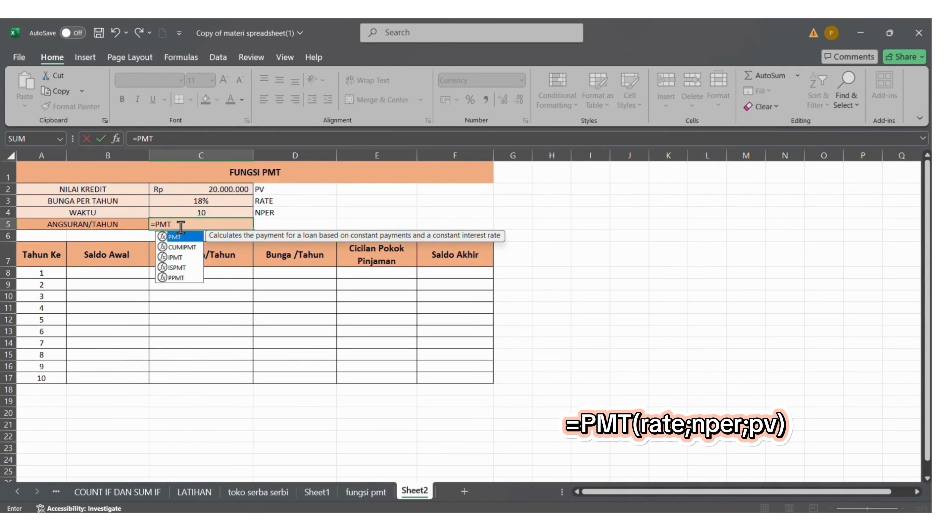
text(()
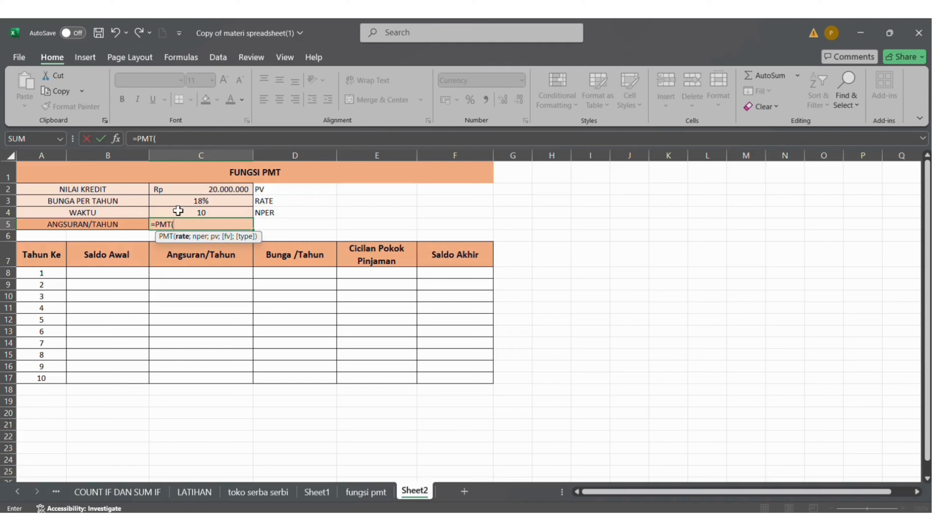
click(176, 202)
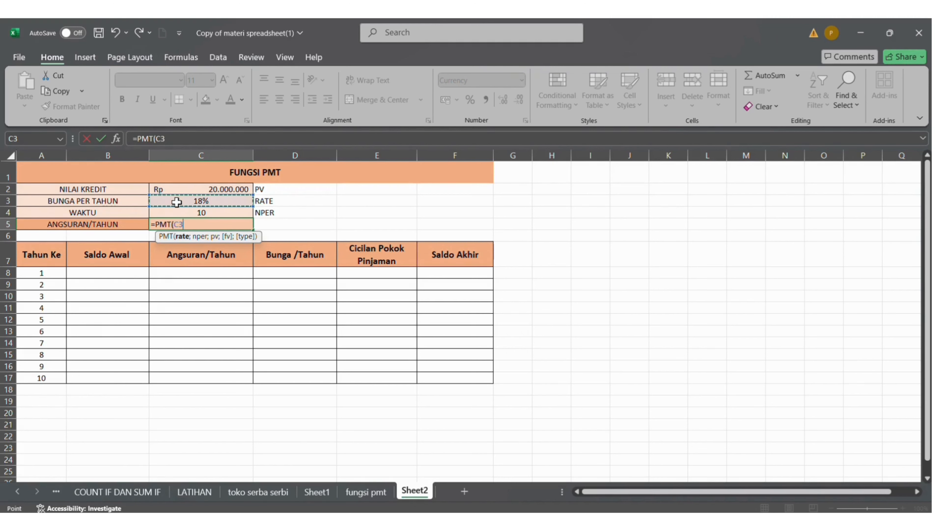
text(;)
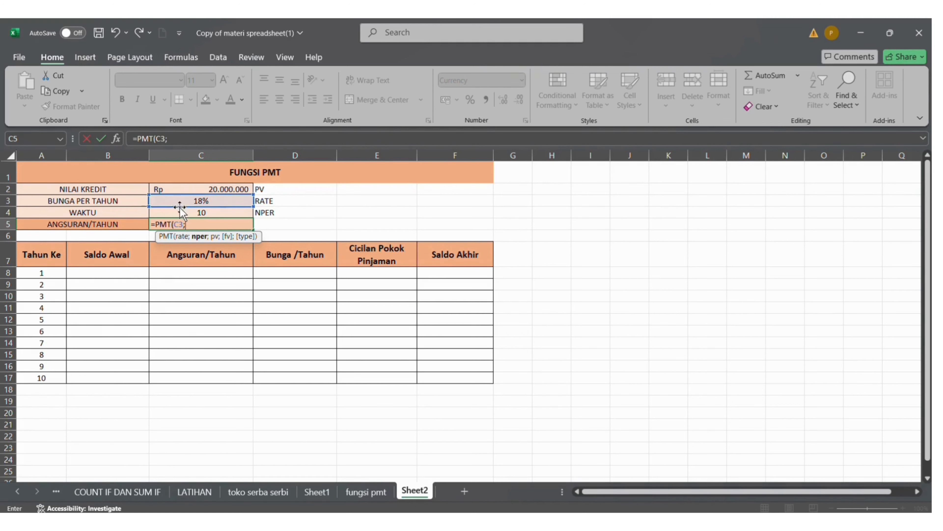
click(180, 212)
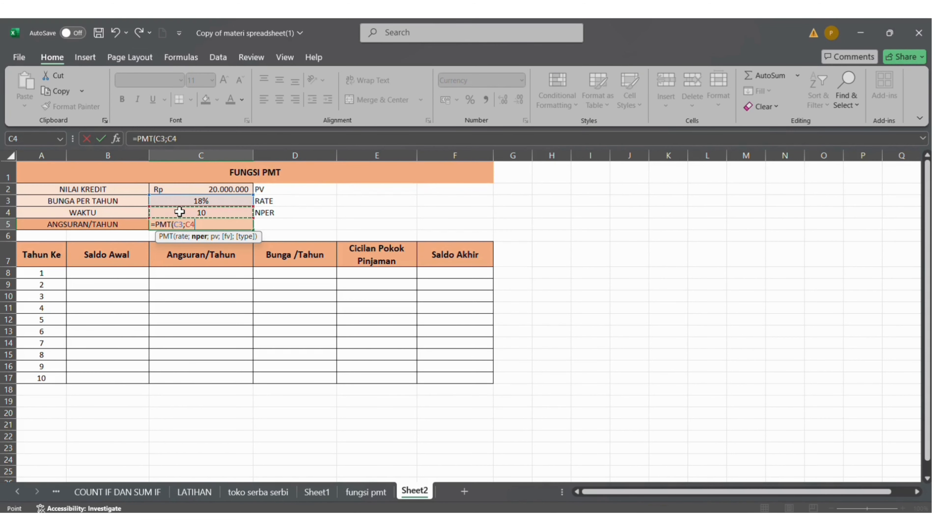
text(;)
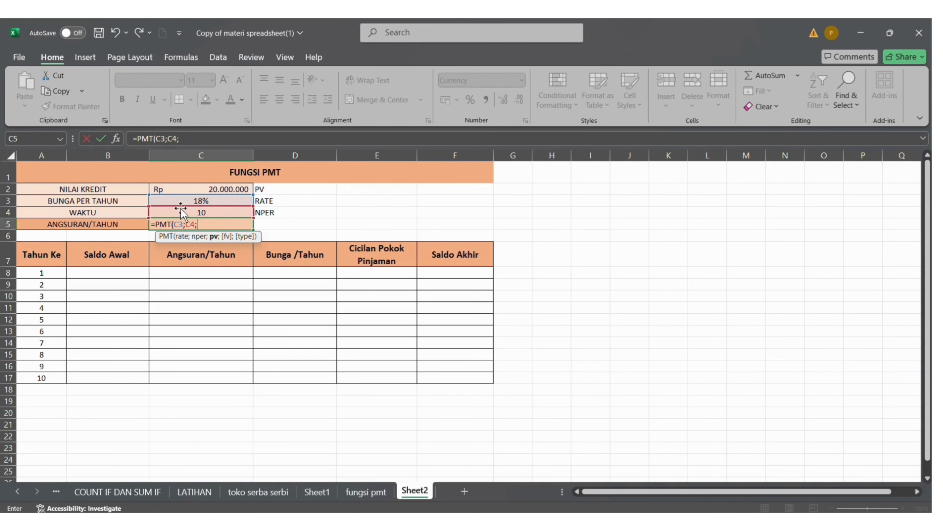
click(180, 187)
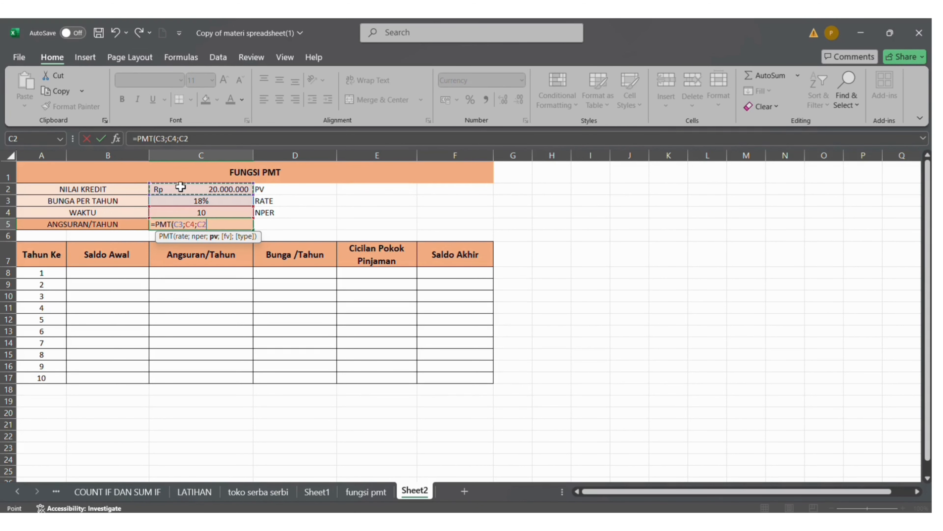
text())
key(Return)
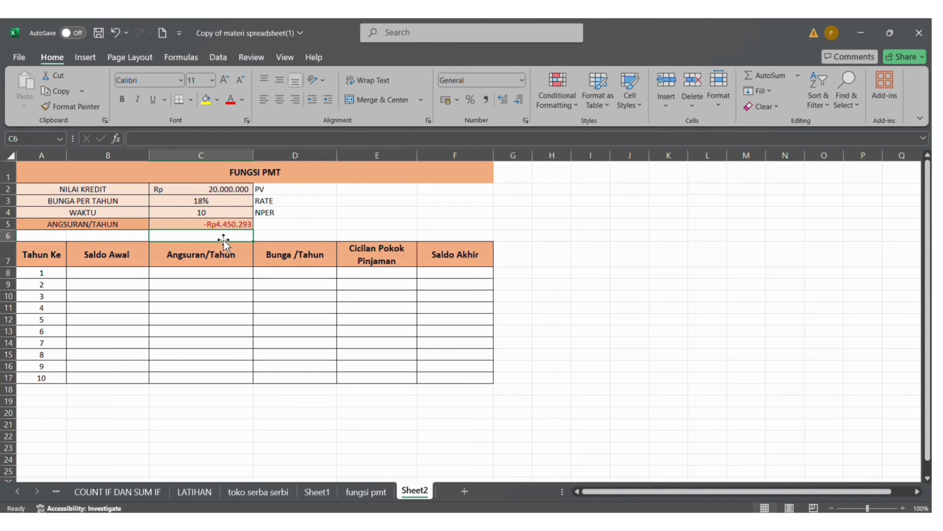
Step: Wrap the instalment formula in C5 in ABS so it reads =ABS(PMT(C3;C4;C2))
click(213, 224)
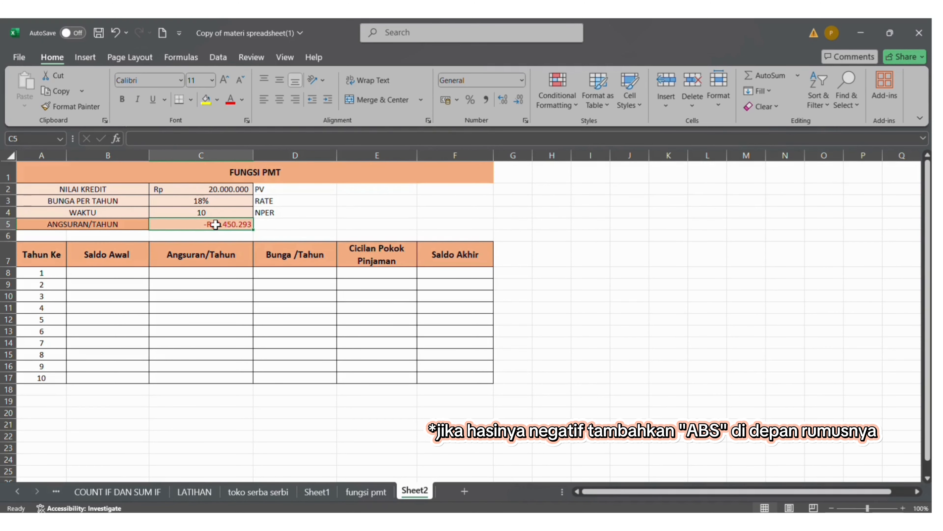
click(139, 138)
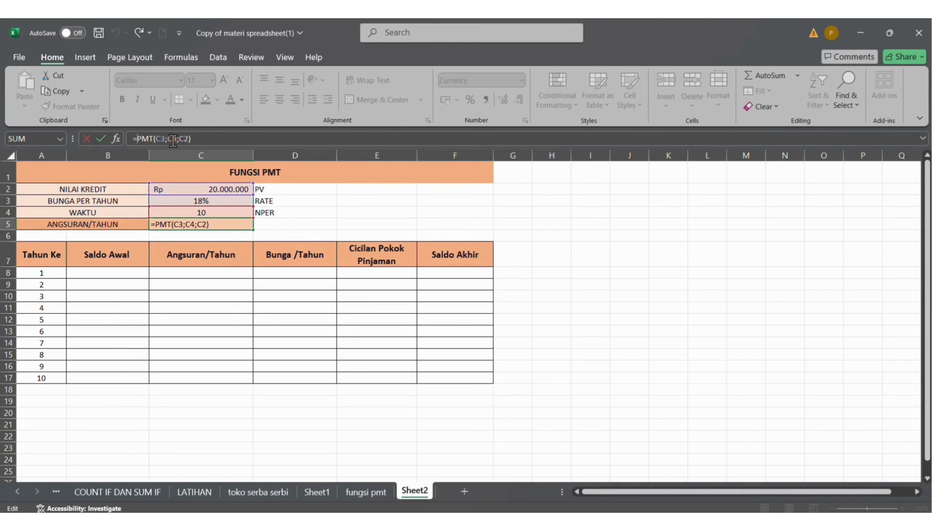
text(ABS)
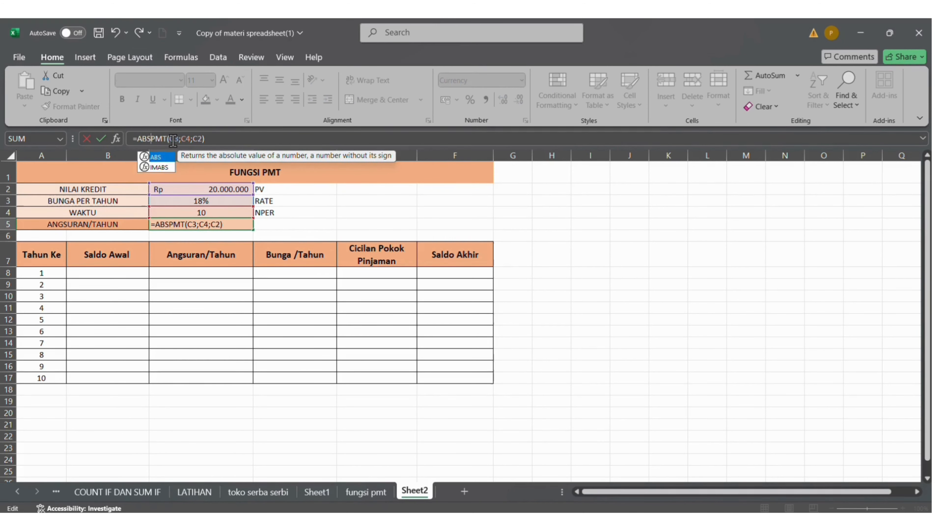
text(()
click(217, 141)
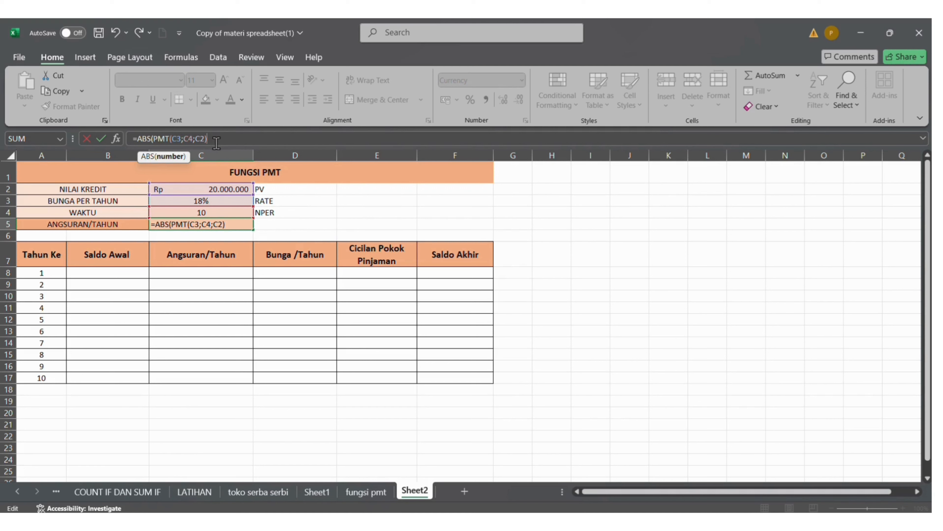
text())
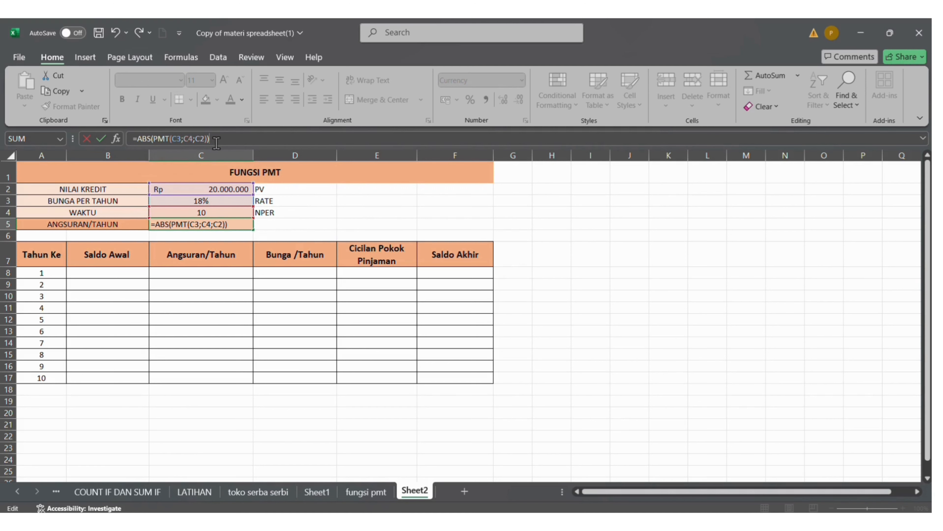
key(Return)
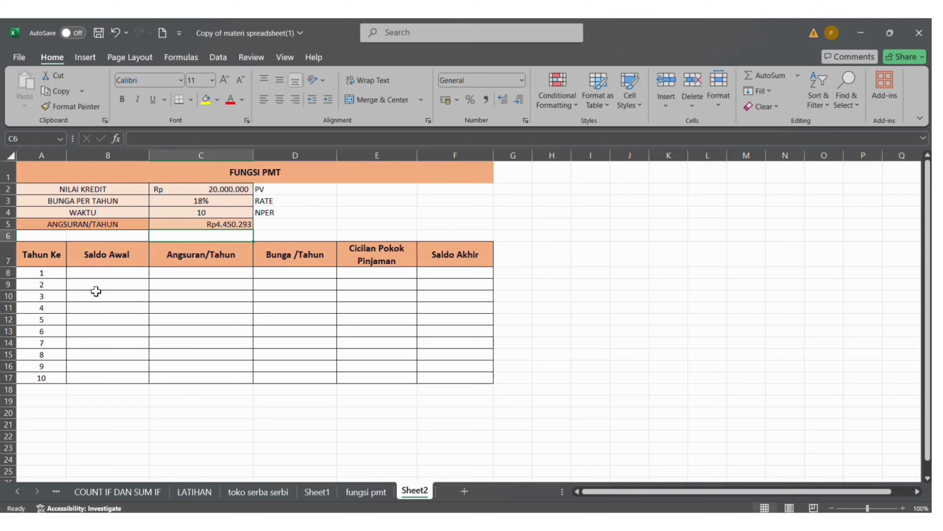
Step: Link the year 1 Saldo Awal in B8 to the credit value with =C2
click(104, 274)
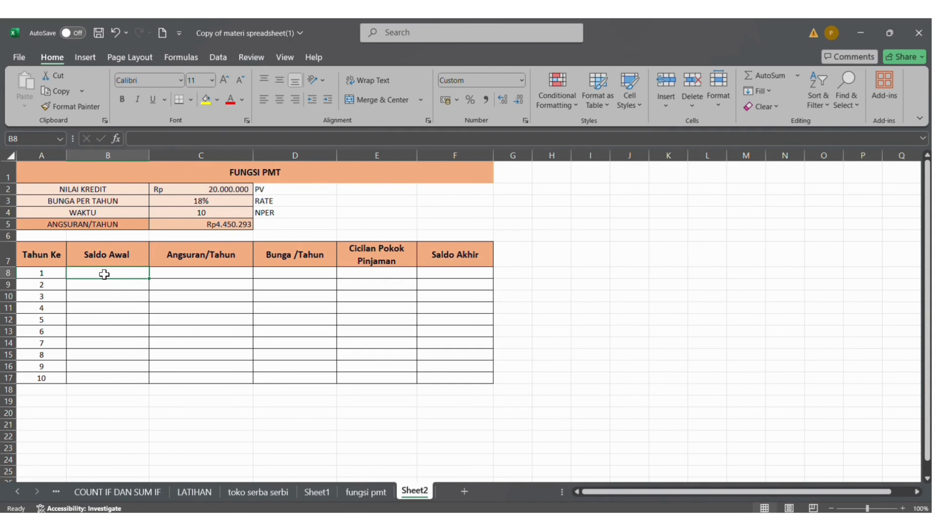
text(=)
click(162, 188)
key(Tab)
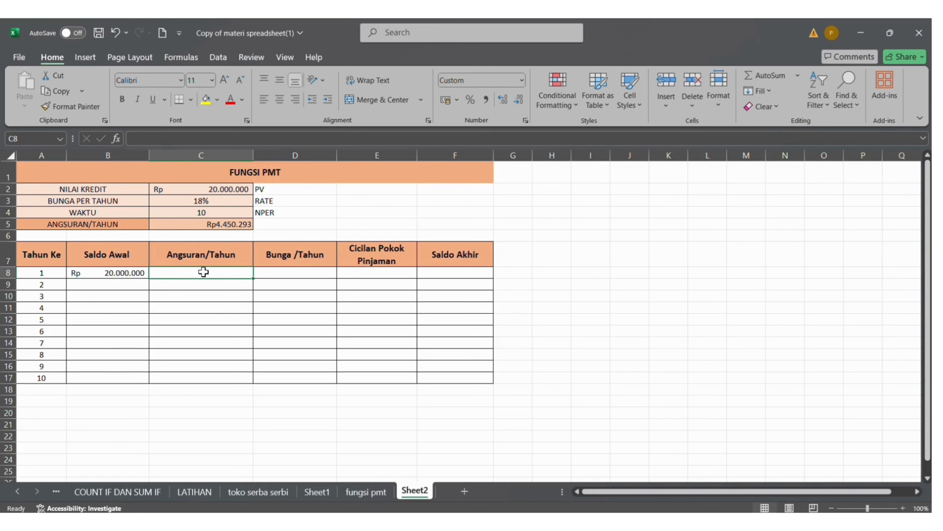
Step: Link the year 1 Angsuran/Tahun in C8 to the yearly instalment with the absolute reference =$C$5
text(=)
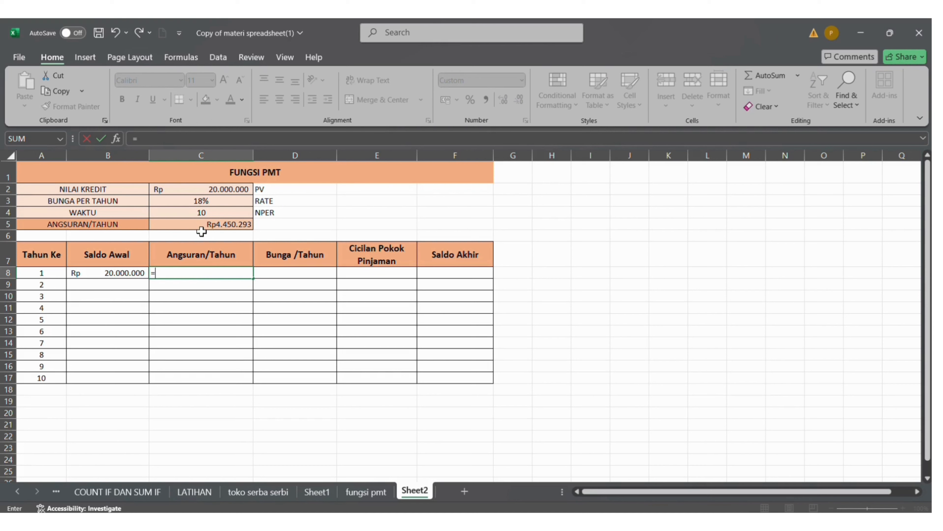
click(249, 222)
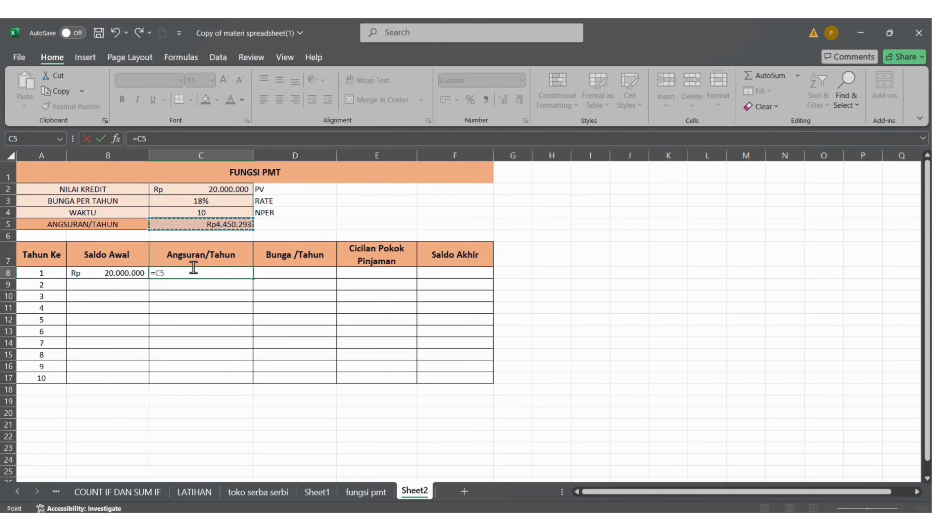
drag(156, 273, 169, 272)
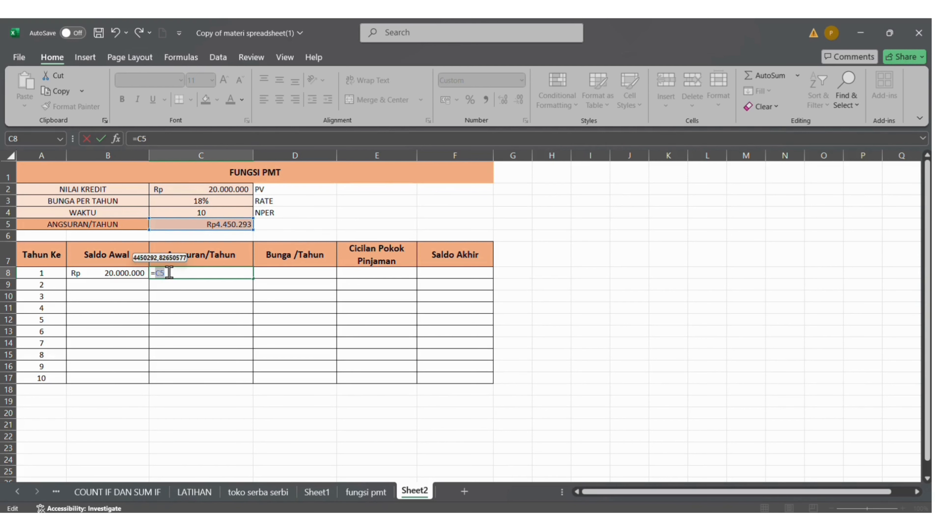
key(F4)
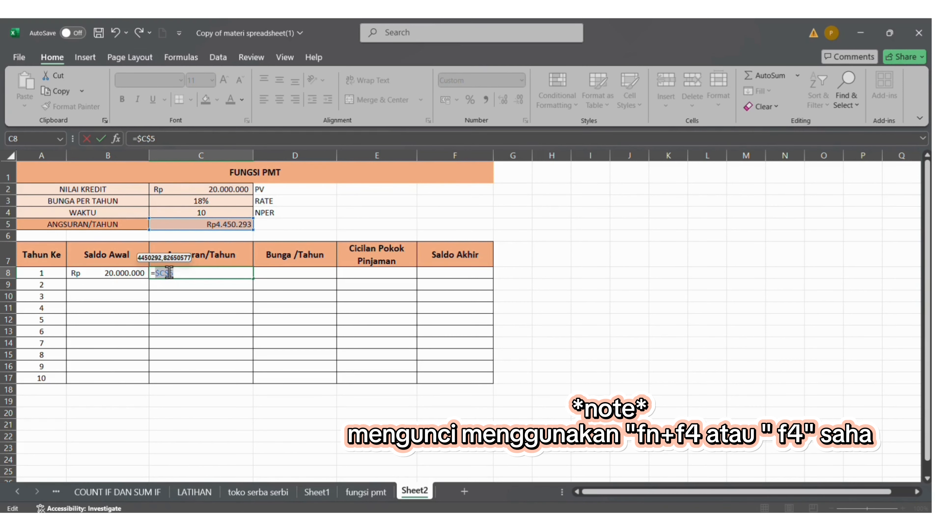
key(Return)
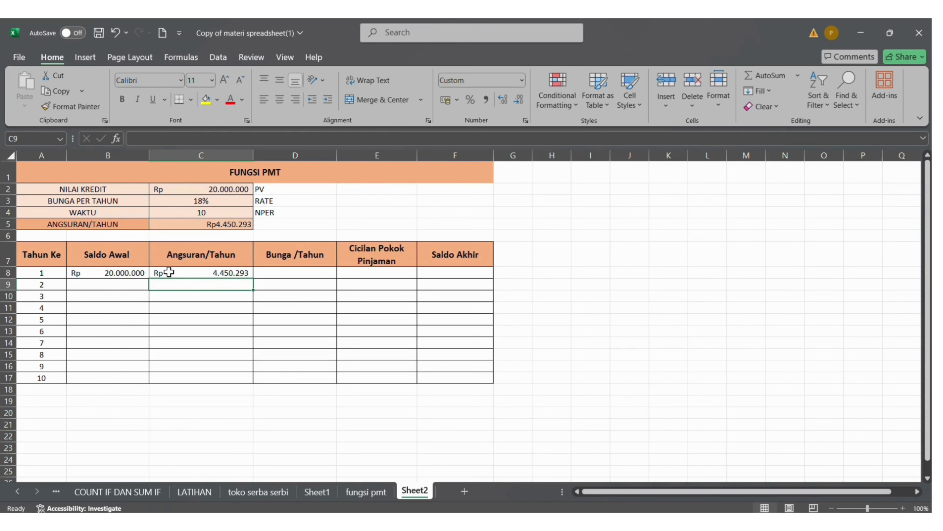
Step: Calculate the year 1 Bunga/Tahun in D8 with =B8*$C$3, keeping the interest rate reference absolute
click(290, 275)
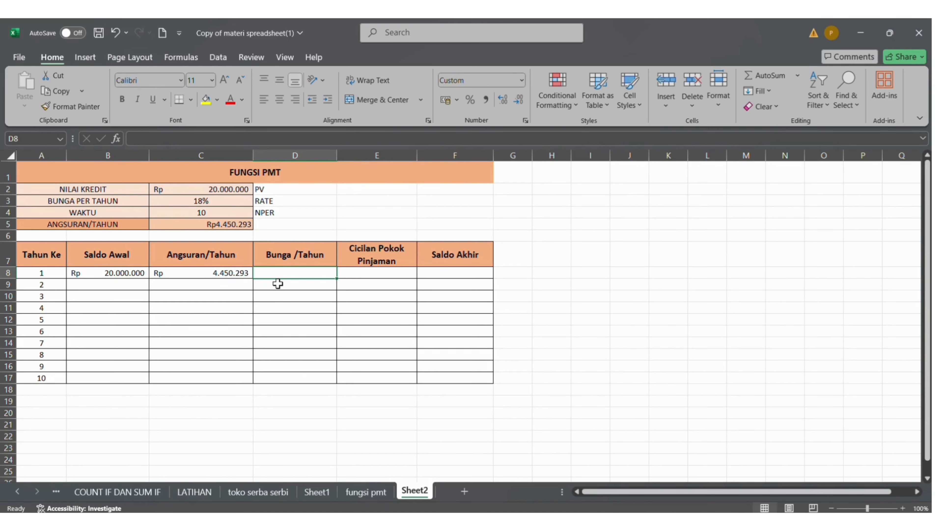
text(=)
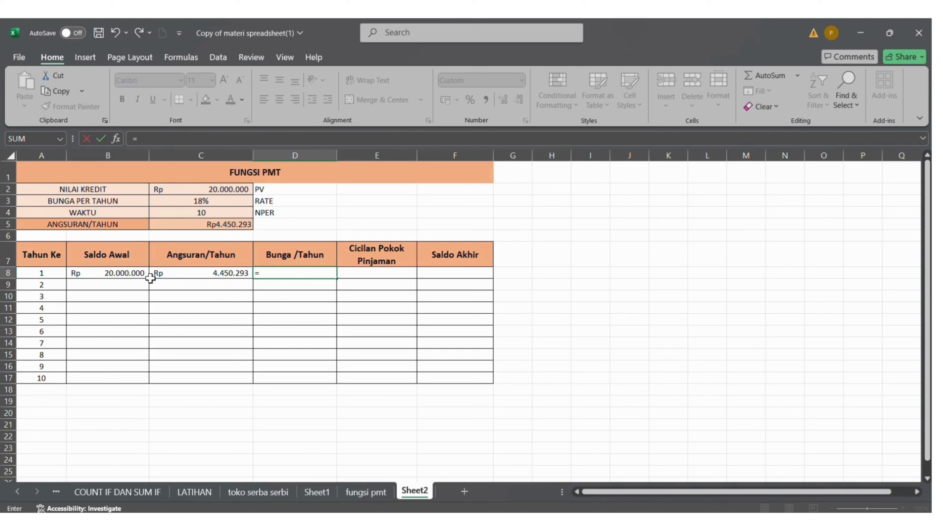
click(138, 273)
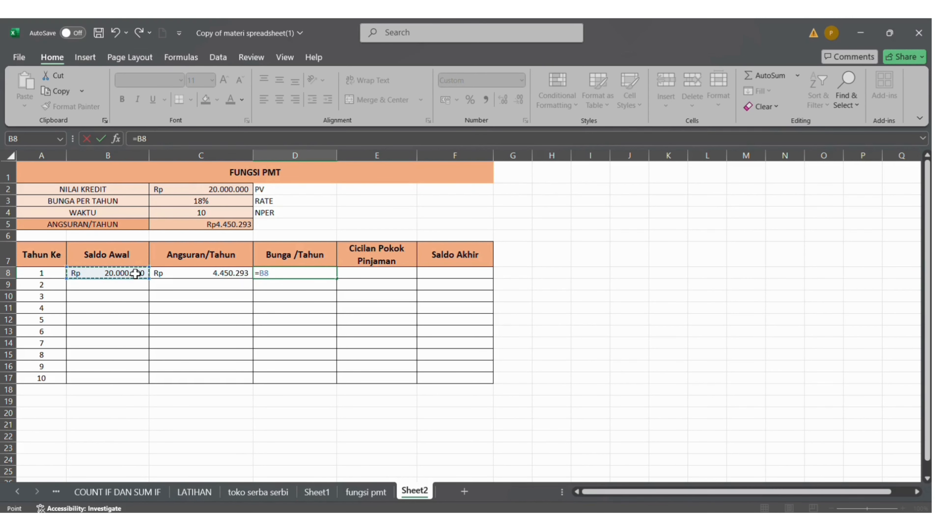
text(*)
click(187, 205)
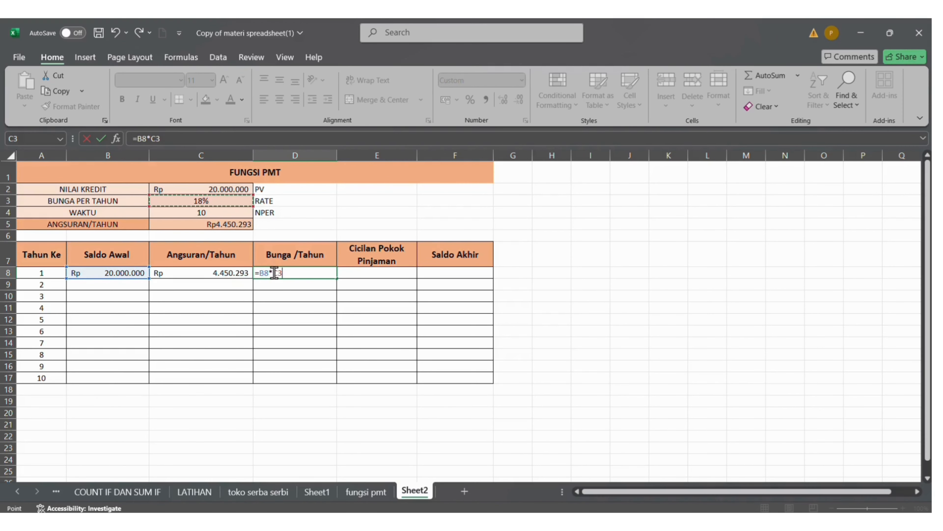
drag(274, 273, 284, 273)
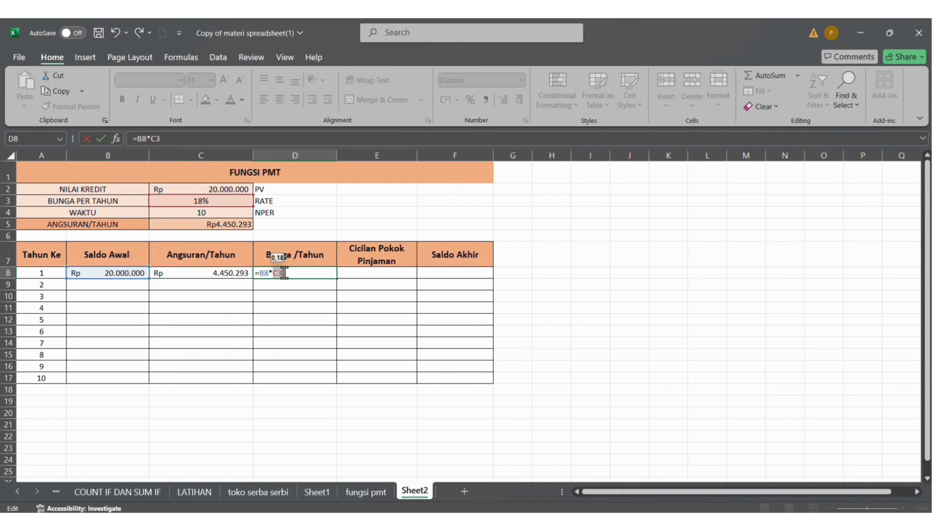
key(F4)
key(Return)
Step: Calculate the year 1 Cicilan Pokok Pinjaman in E8 as instalment minus interest with =C8-D8
click(359, 271)
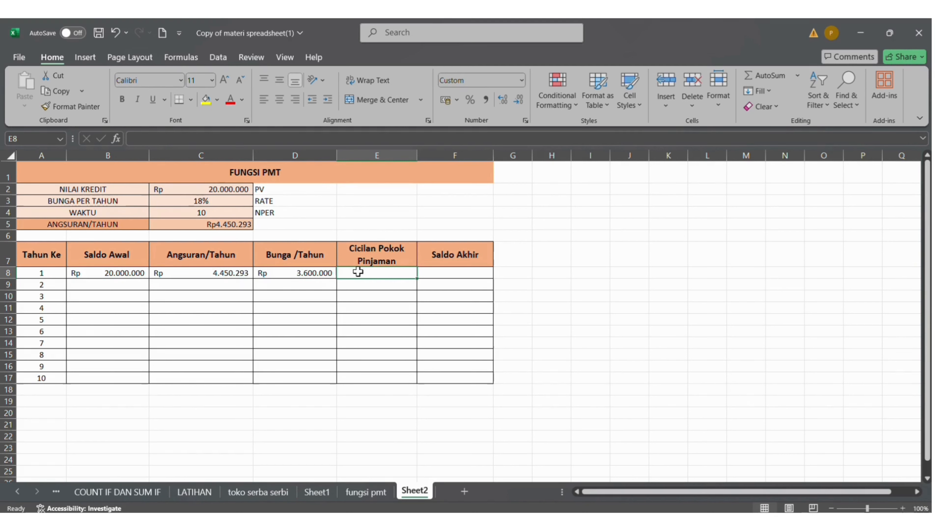
text(=)
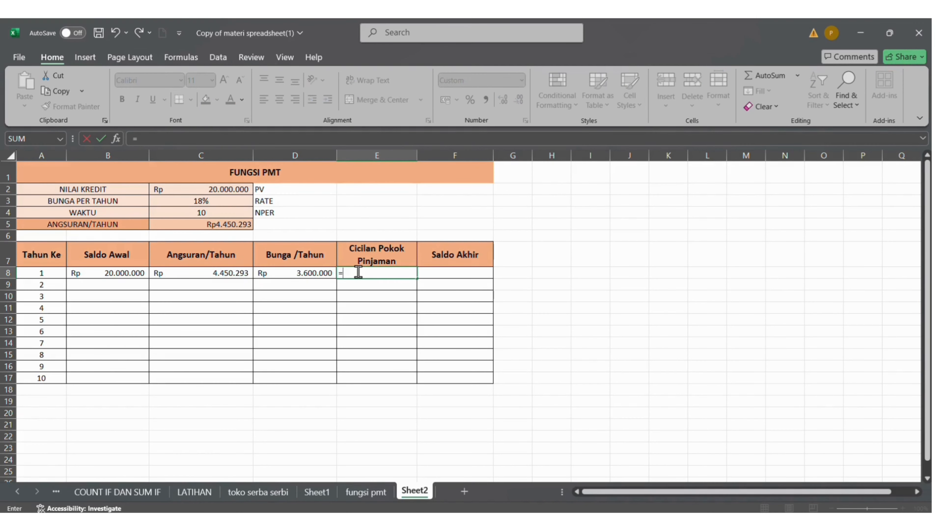
click(214, 274)
text(-)
click(270, 275)
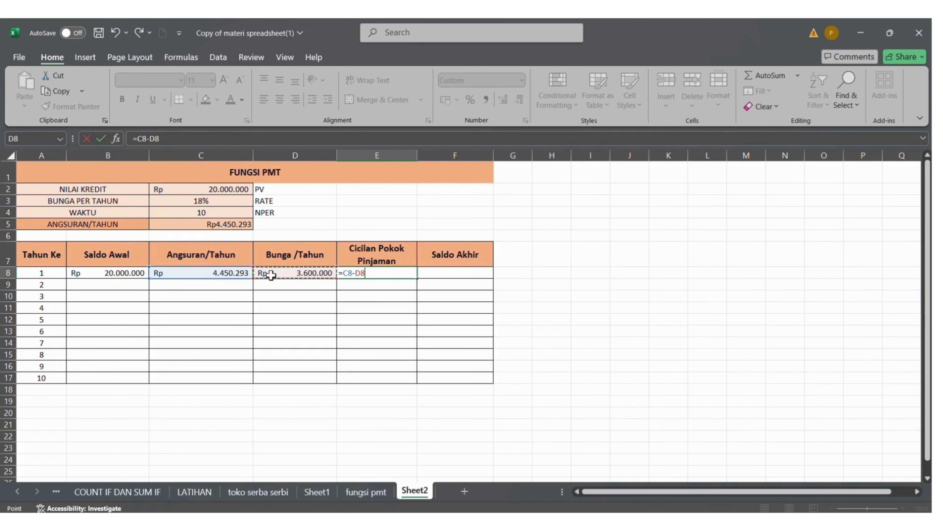
key(Return)
Step: Calculate the year 1 Saldo Akhir in F8 as opening balance minus principal with =B8-E8
key(Right)
key(Up)
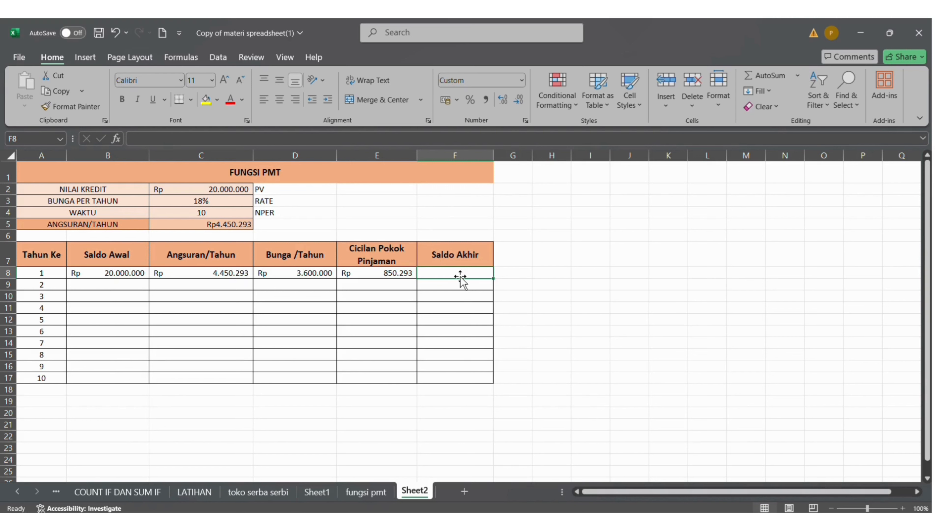
text(=)
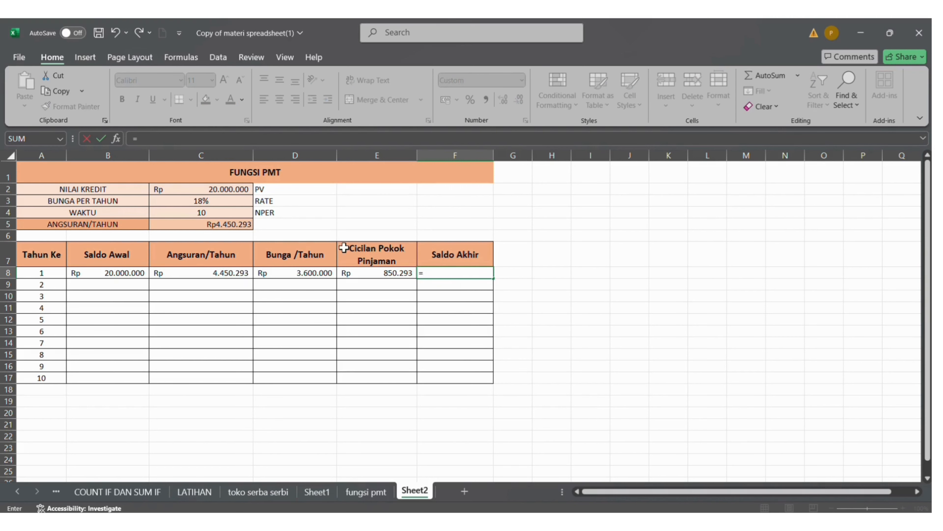
click(125, 270)
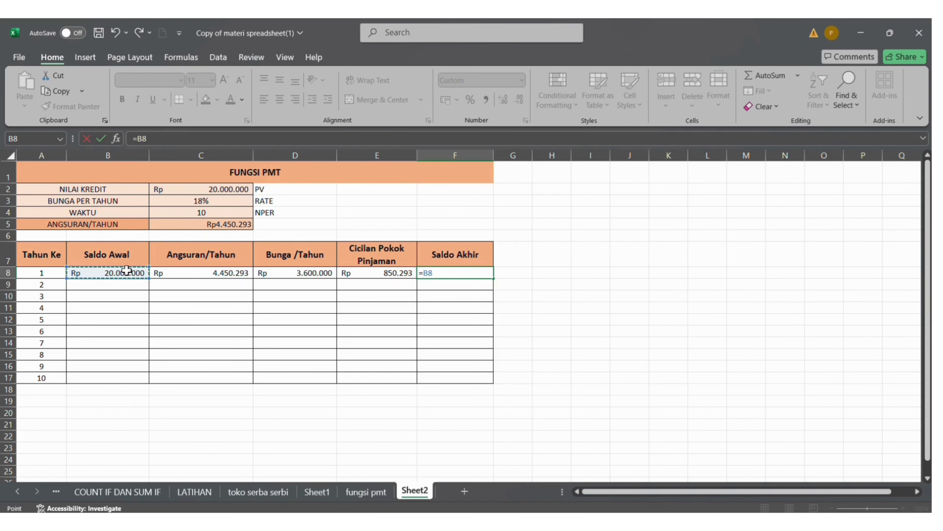
text(-)
click(361, 274)
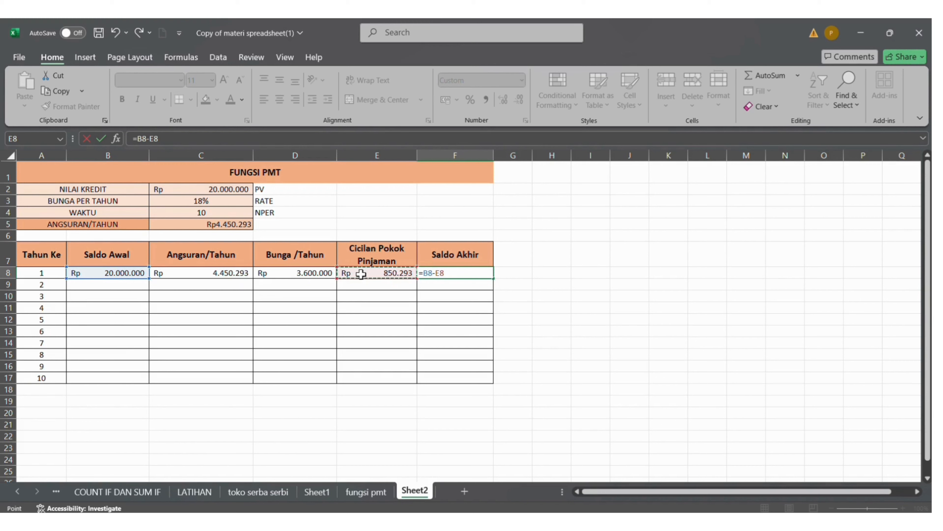
key(Return)
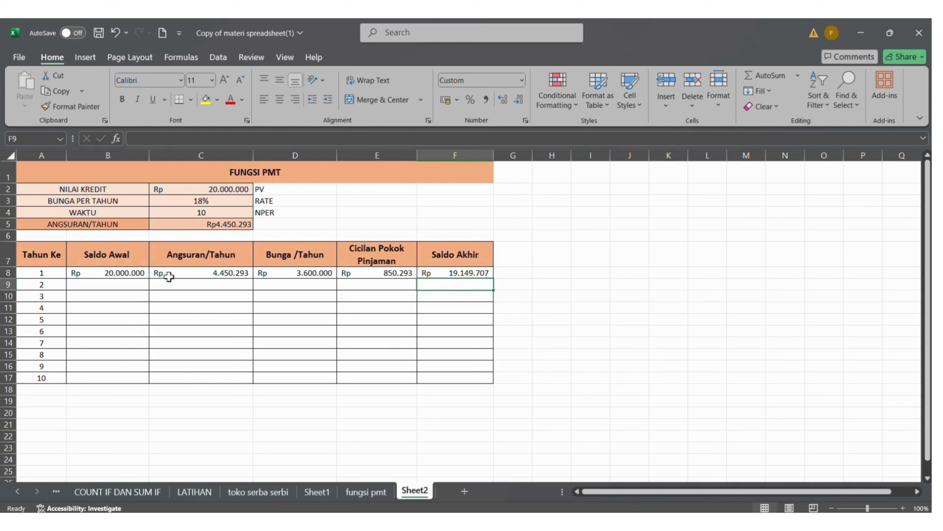
Step: Link the year 2 Saldo Awal in B9 to the year 1 closing balance with =F8
click(121, 287)
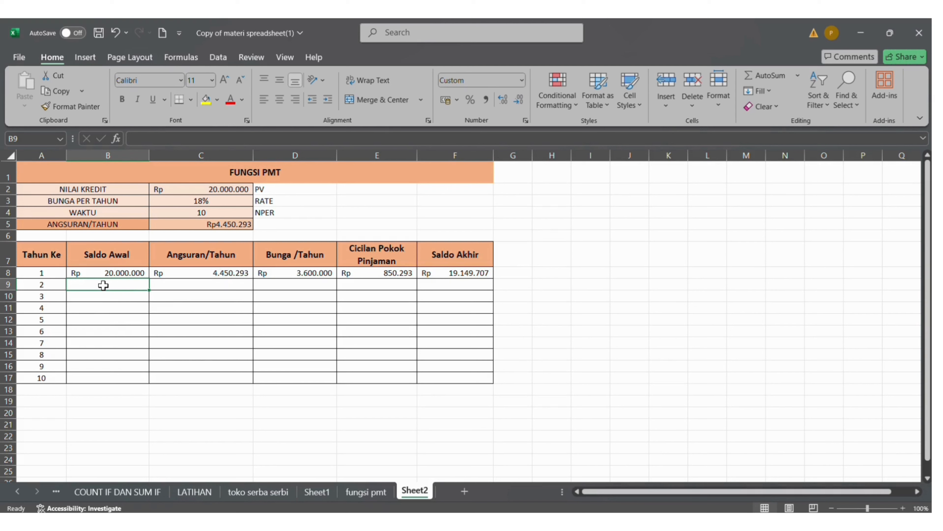
text(=)
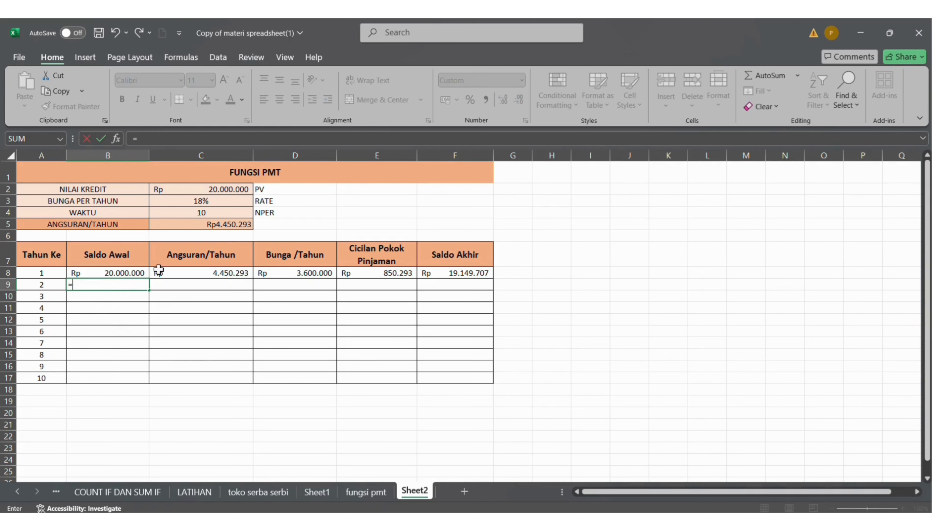
click(438, 273)
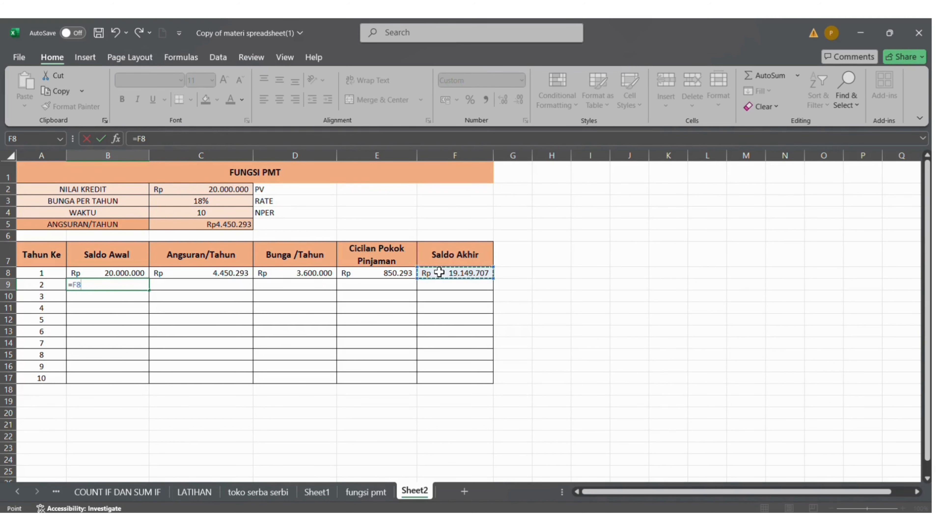
key(Return)
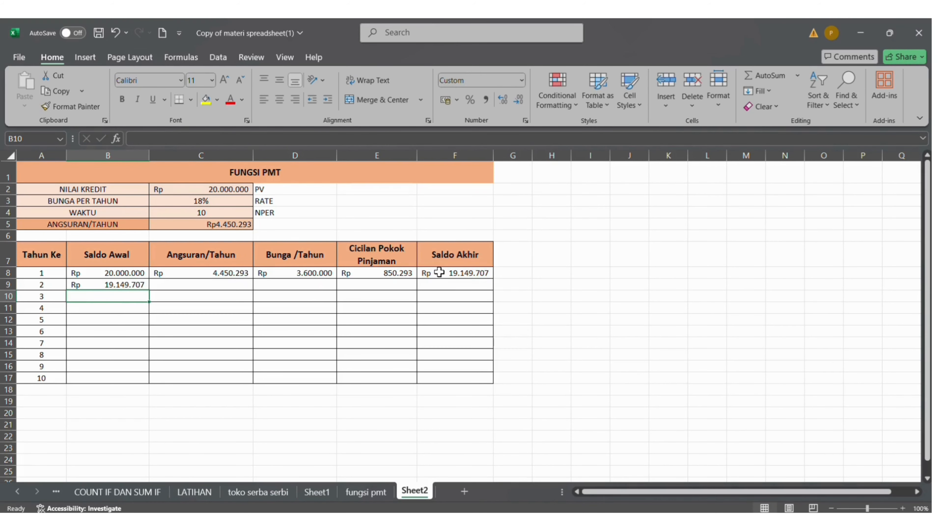
Step: Fill the Saldo Awal formula from B9 down to B17 and the Angsuran/Tahun formula from C8 down to C17
click(221, 286)
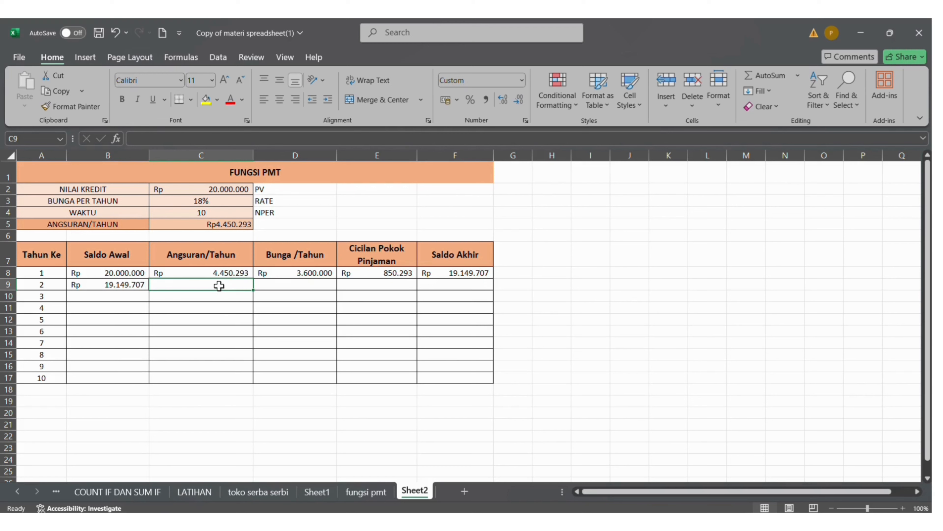
click(129, 283)
drag(147, 293, 145, 379)
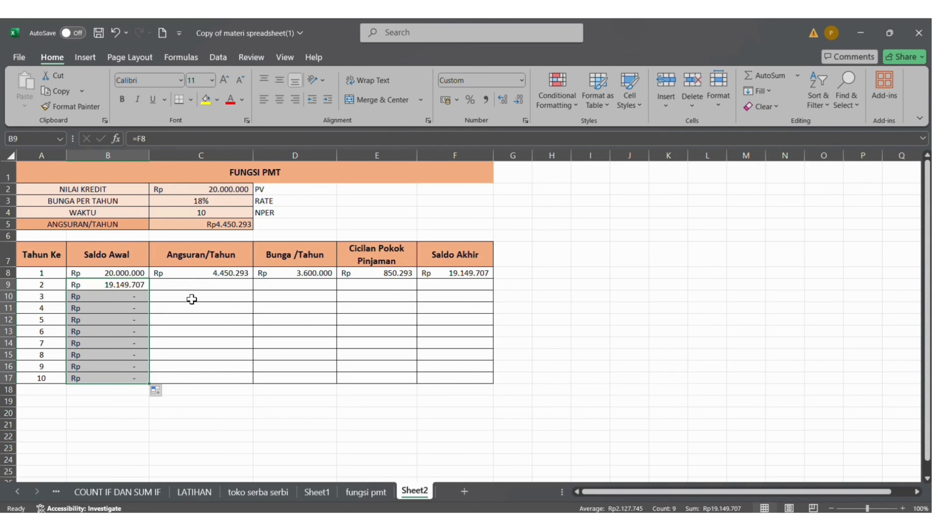
click(218, 271)
drag(247, 273, 248, 384)
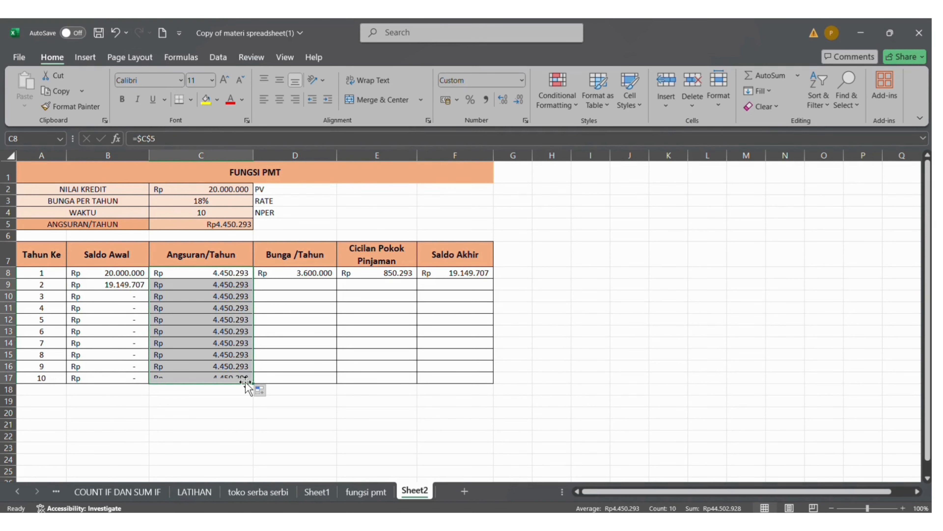
Step: Fill the Bunga/Tahun formula from D8 down to year 10 in D17
click(304, 274)
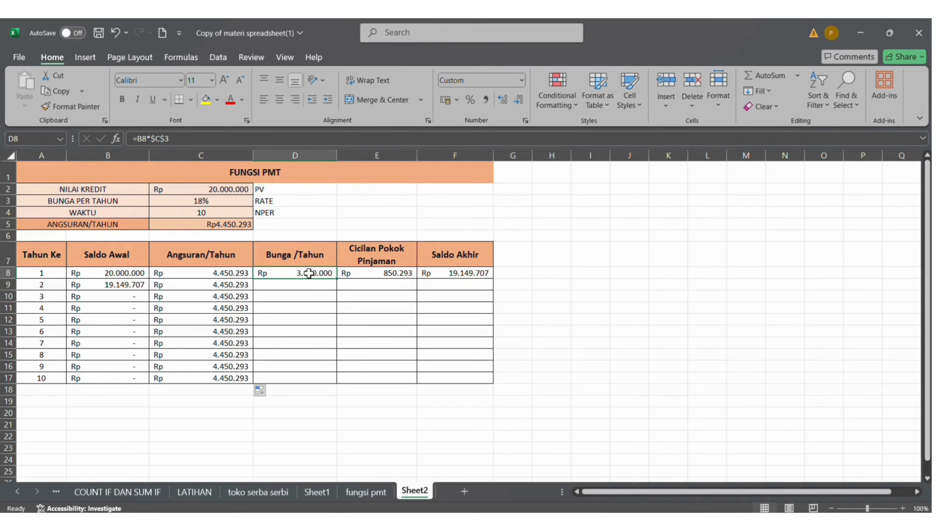
drag(337, 279, 339, 290)
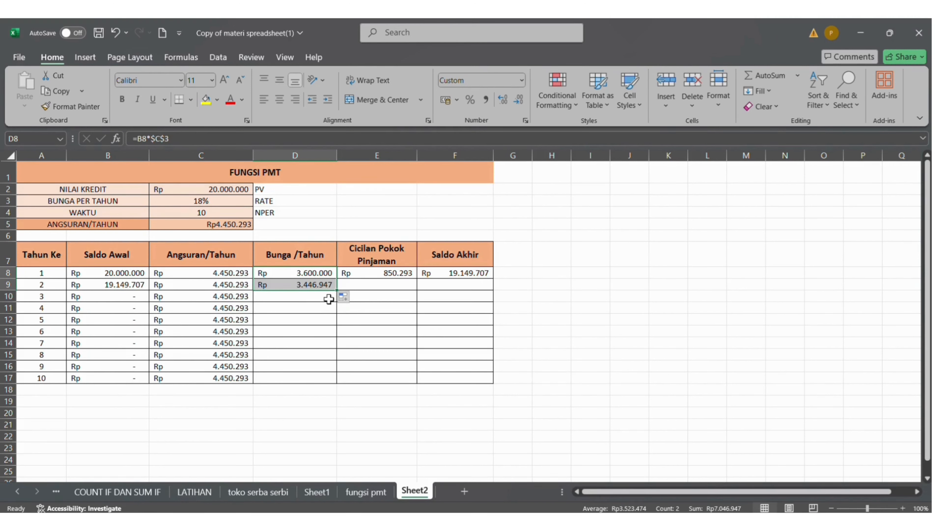
drag(335, 290, 333, 386)
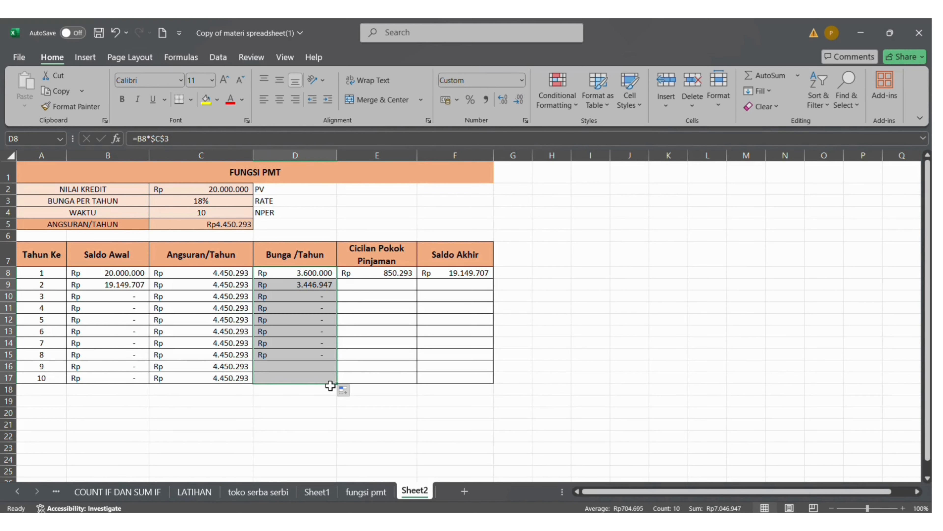
Step: Fill the Cicilan Pokok Pinjaman formula from E8 down to E17 and the Saldo Akhir formula from F8 down to F17
click(364, 283)
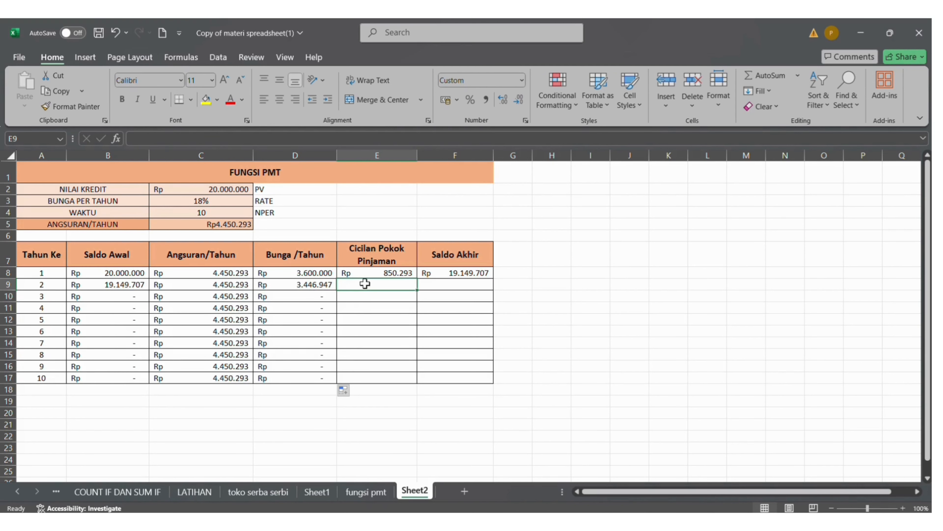
click(397, 272)
drag(417, 279, 405, 379)
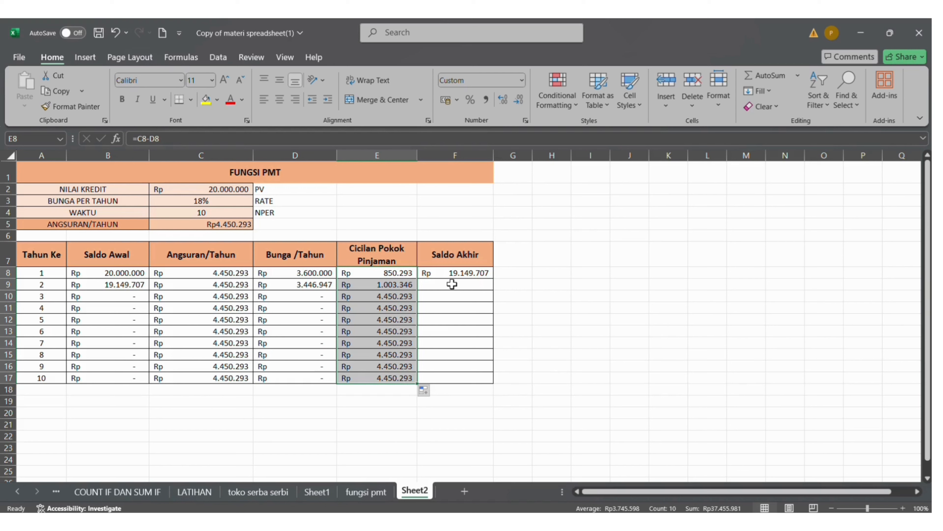
click(449, 271)
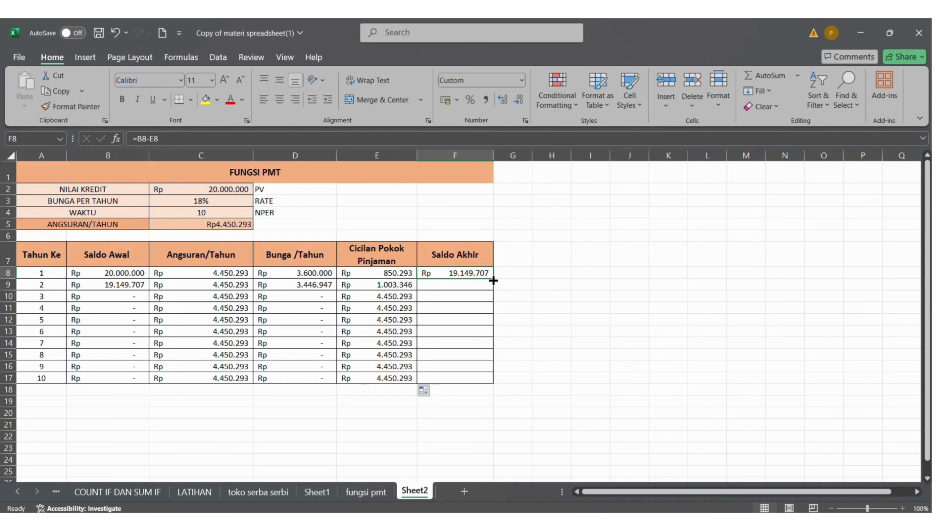
drag(494, 278, 487, 383)
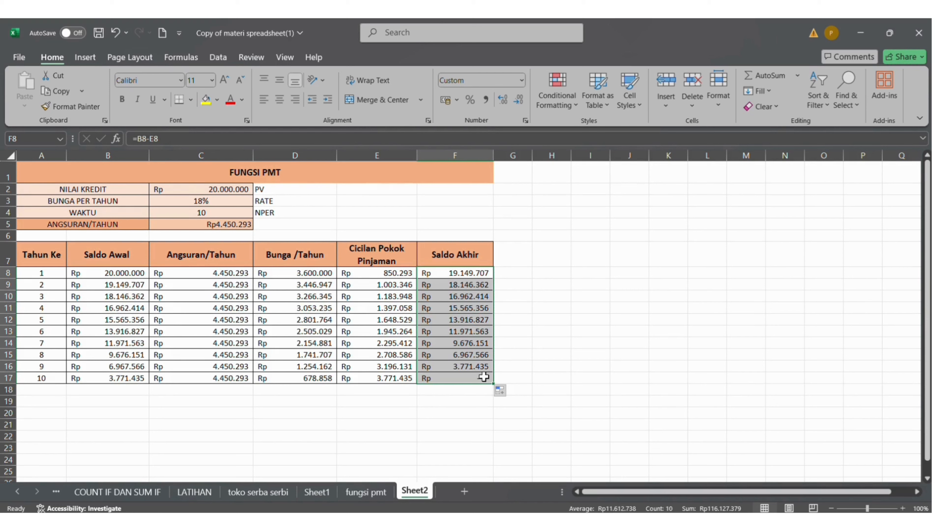
click(585, 367)
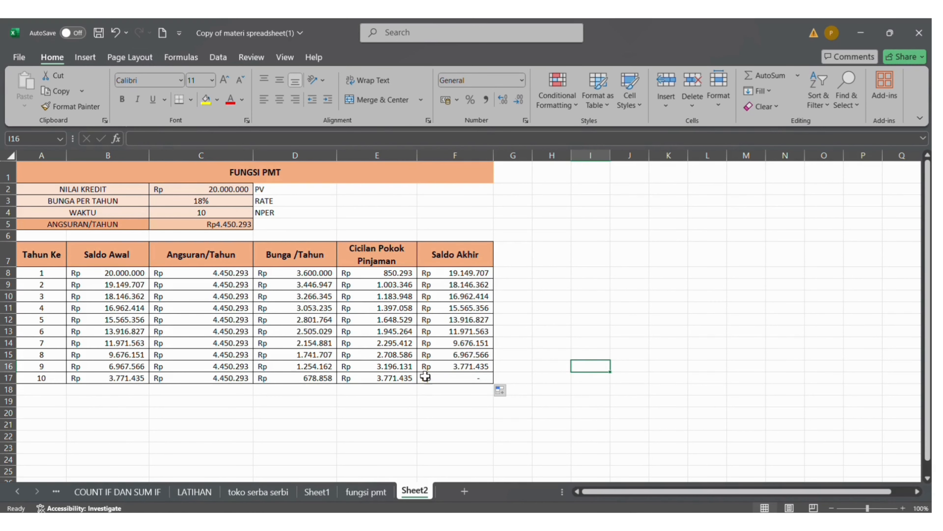